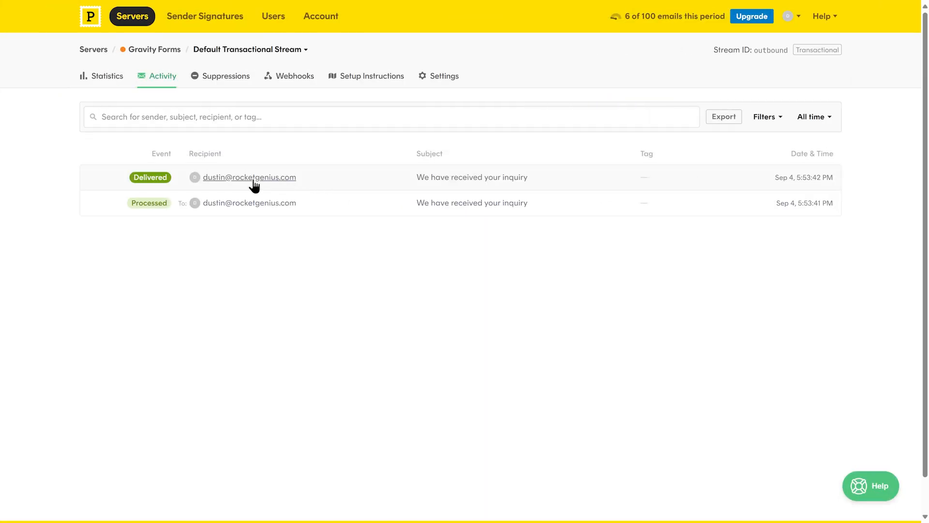
Step: Install the Postmark Add-On from the Gravity Forms Add-Ons list in WordPress
left_click(245, 178)
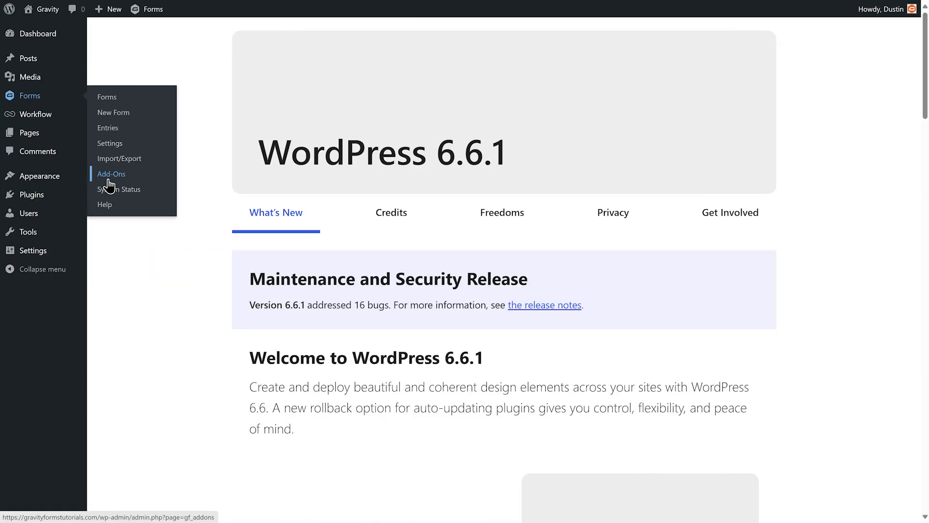
left_click(109, 179)
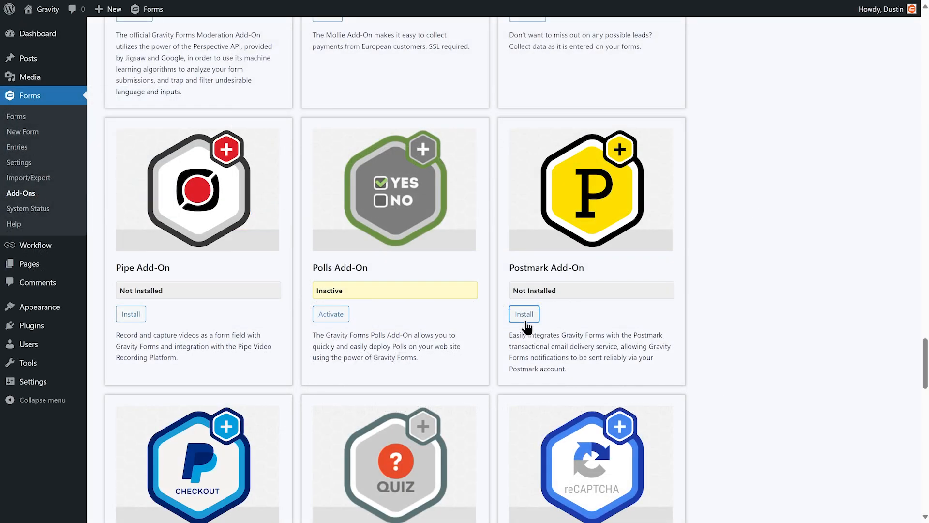
left_click(526, 321)
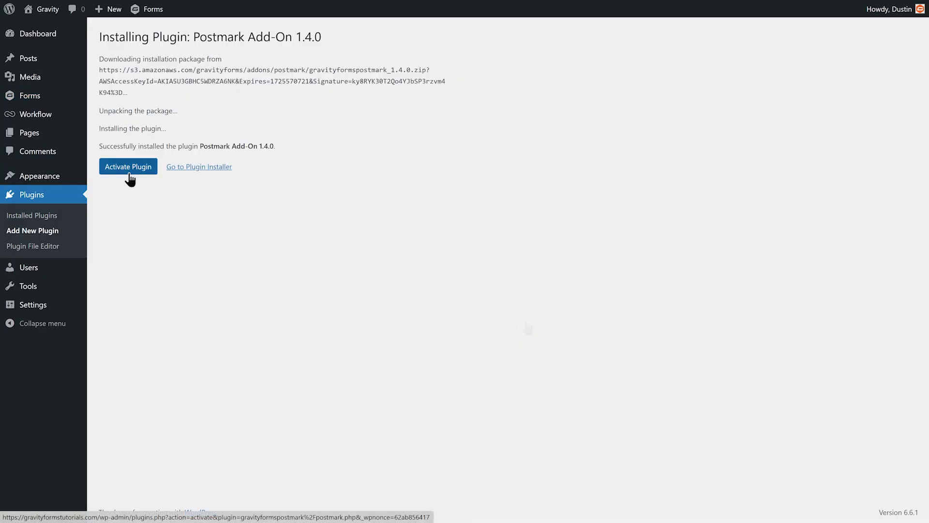
left_click(129, 175)
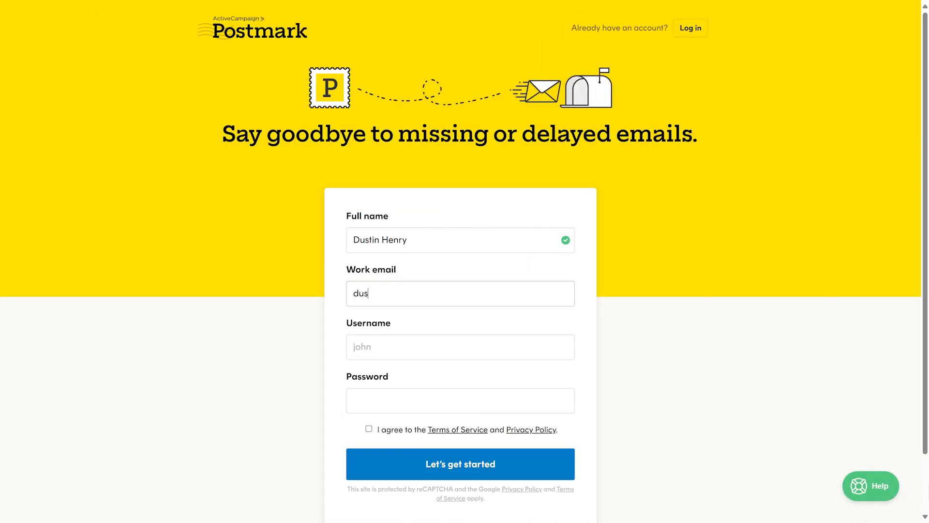
Step: Enter the work e-mail address in the Postmark signup form and continue to the username field
key("Tab")
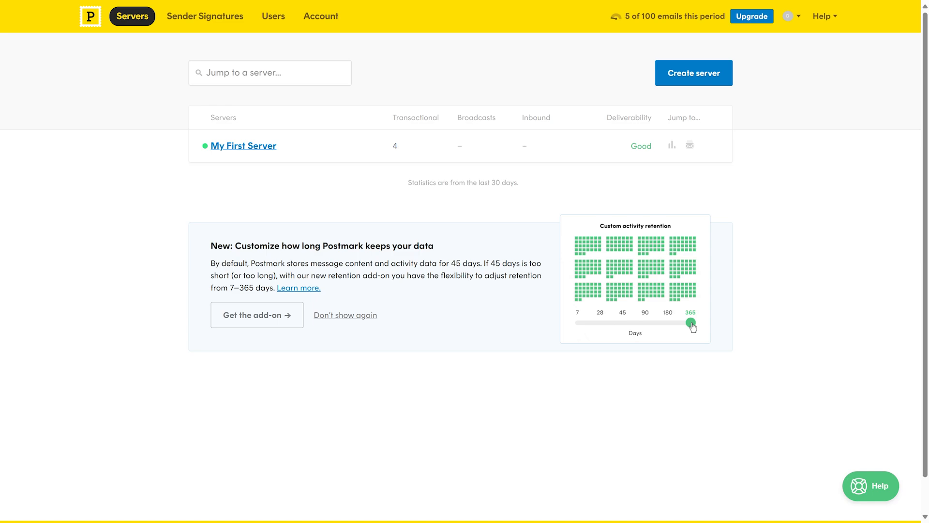
Step: Add a single-address sender signature for the work e-mail under Postmark Sender Signatures
left_click(211, 26)
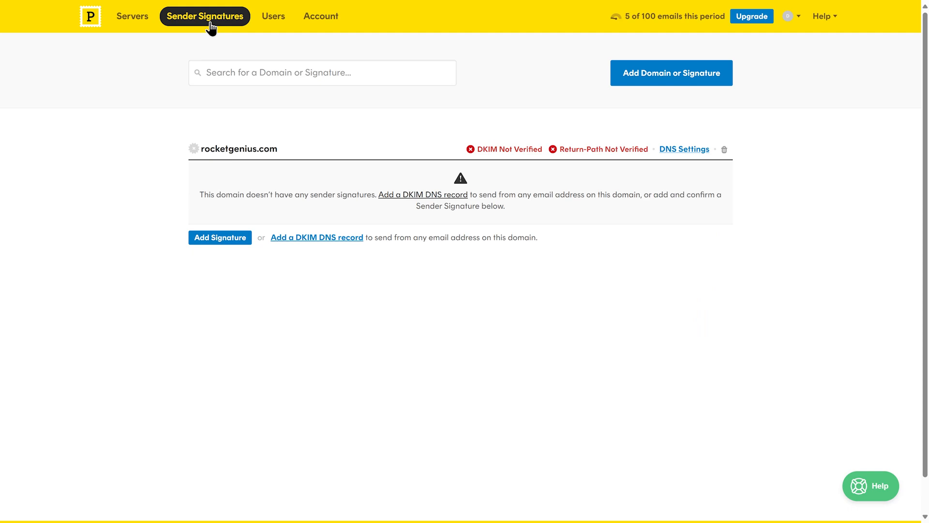
left_click(679, 91)
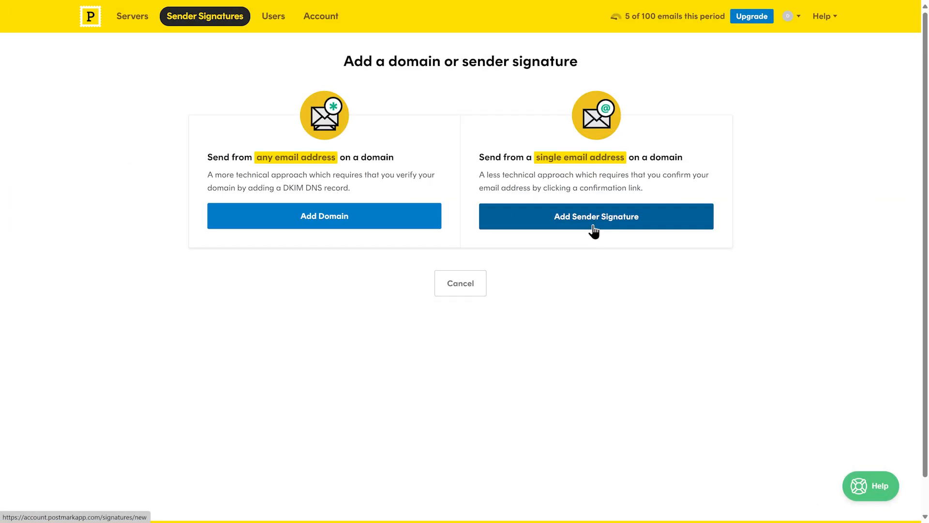
left_click(595, 222)
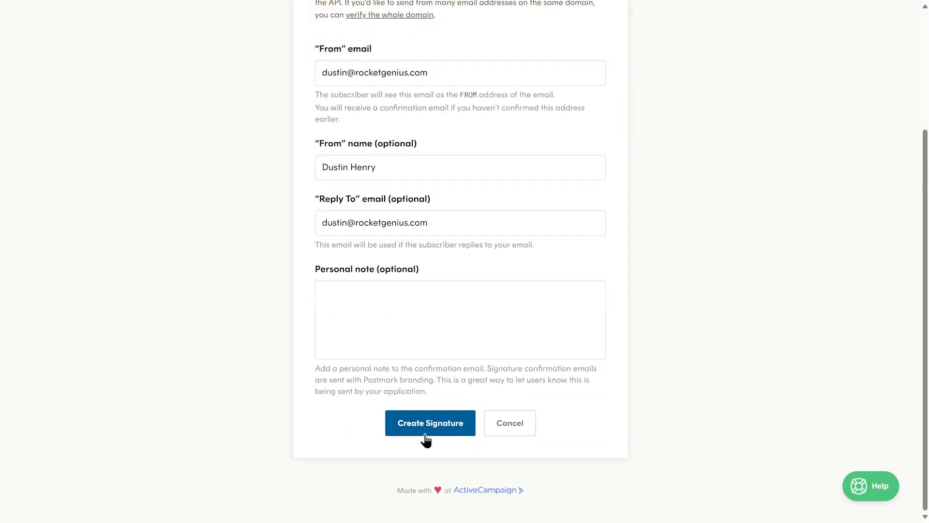
left_click(425, 434)
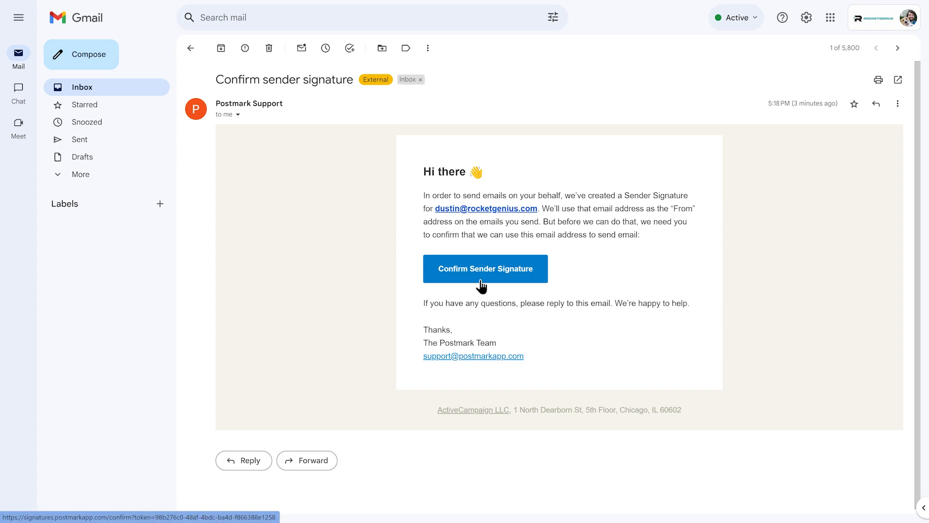
Step: Use the Confirm Sender Signature button in the Gmail confirmation email
left_click(482, 286)
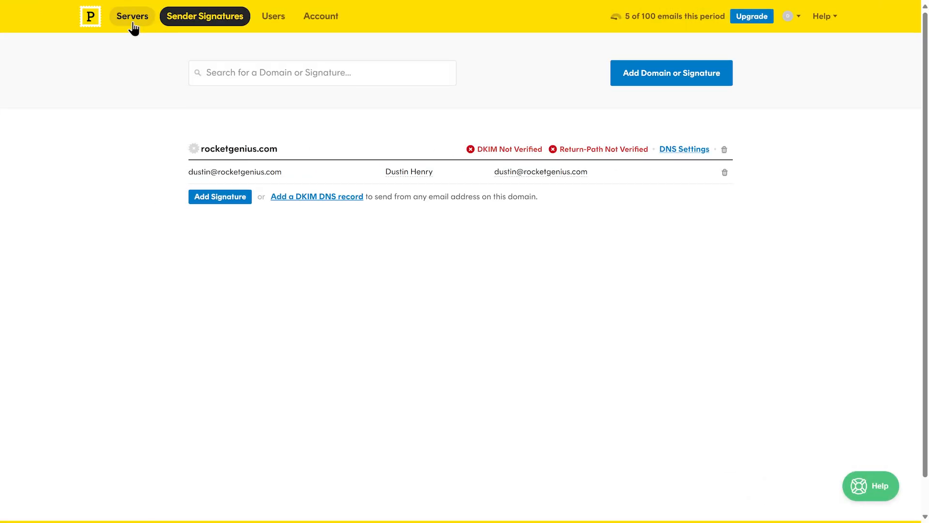
Step: Create a new live Postmark server named 'Gravity Forms' from the Servers list
left_click(133, 23)
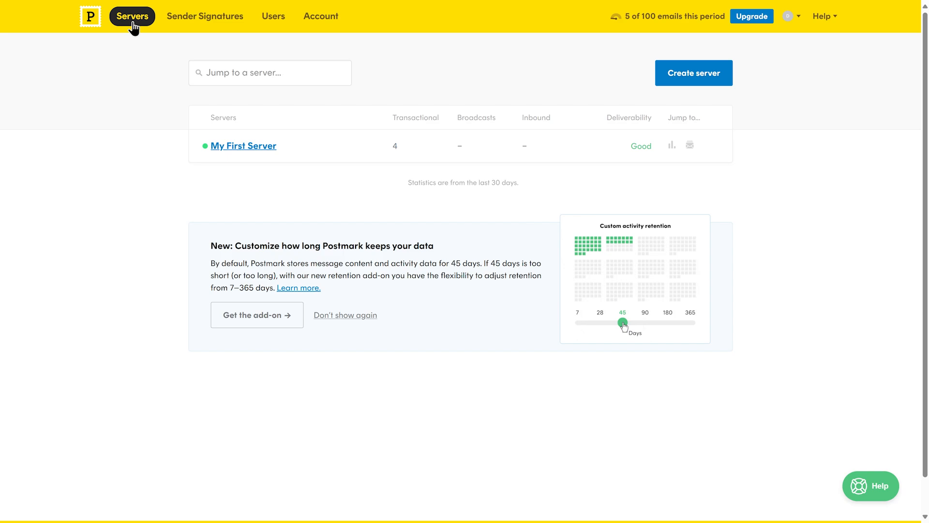
left_click(694, 78)
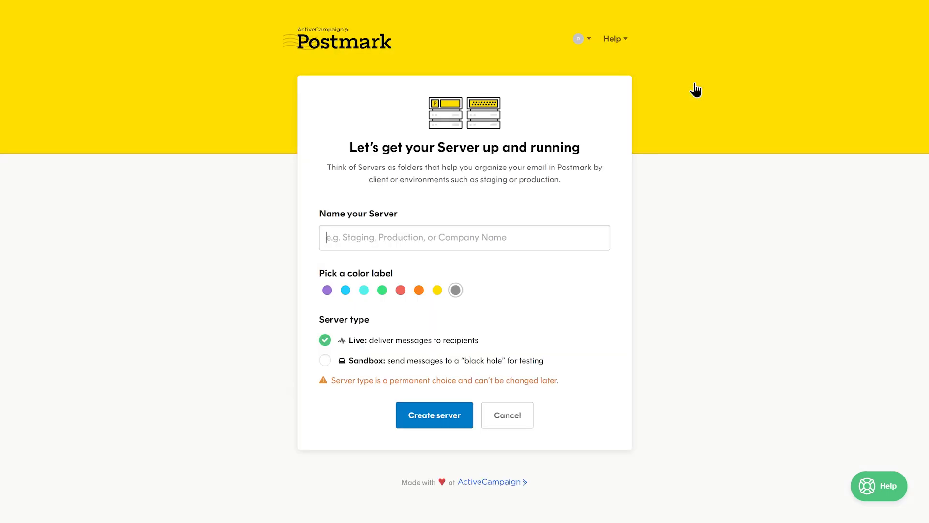
type("Gravity Forms")
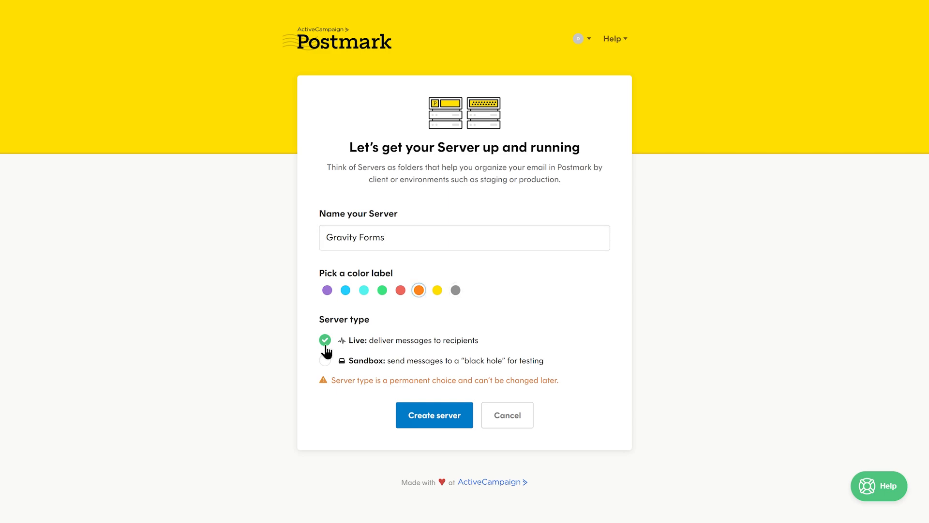
left_click(432, 422)
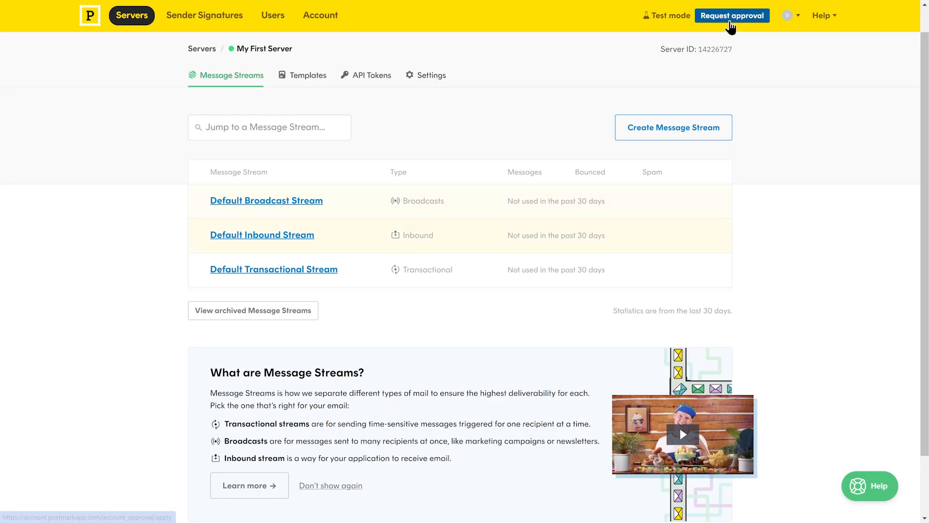
Step: Request approval for 1 – 1,000 emails/mo, citing ease of use, reliability and form-submission notification emails
left_click(731, 17)
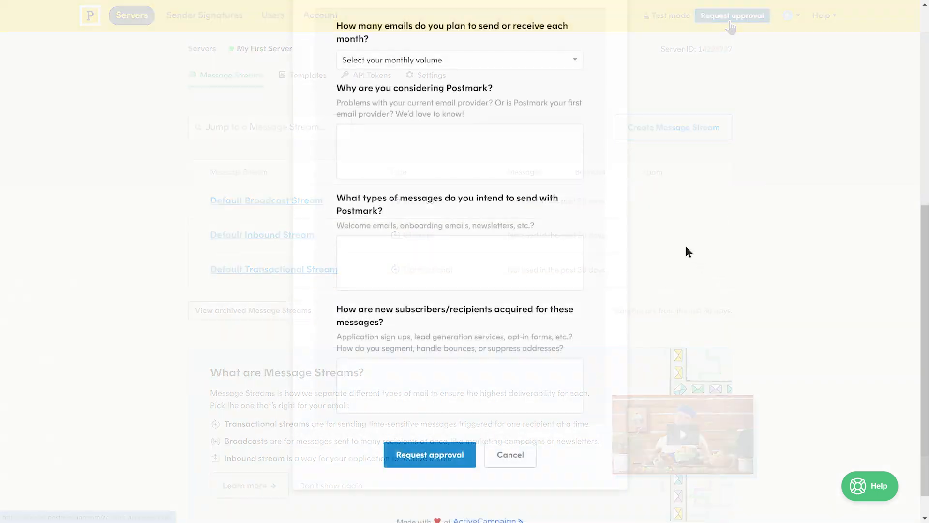
left_click(575, 71)
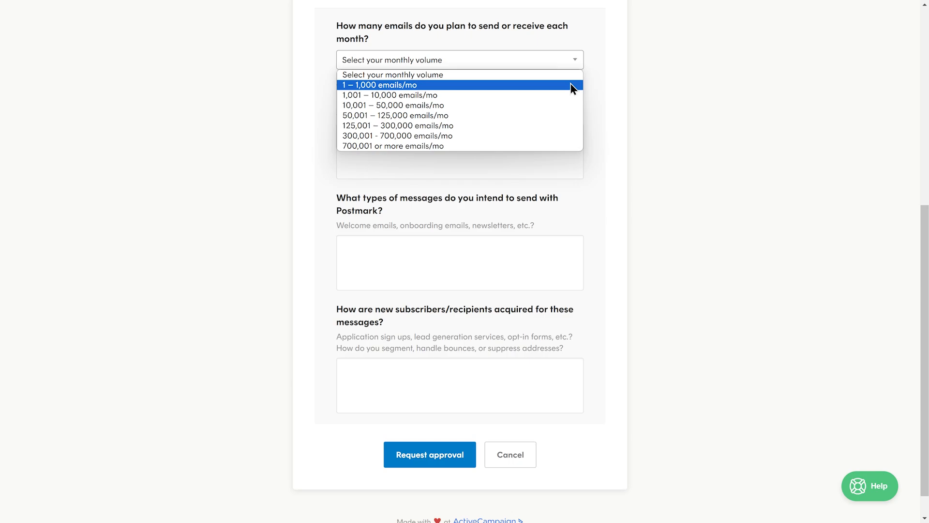
left_click(570, 84)
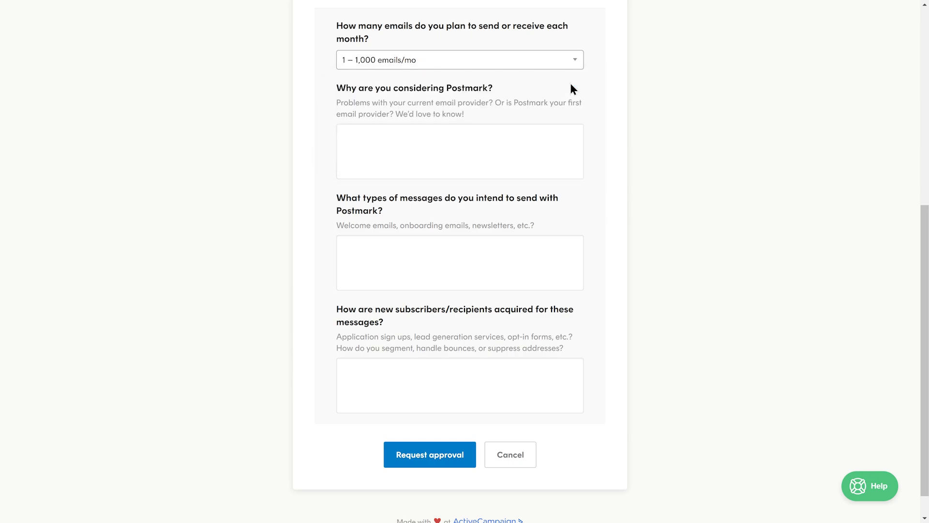
left_click(551, 142)
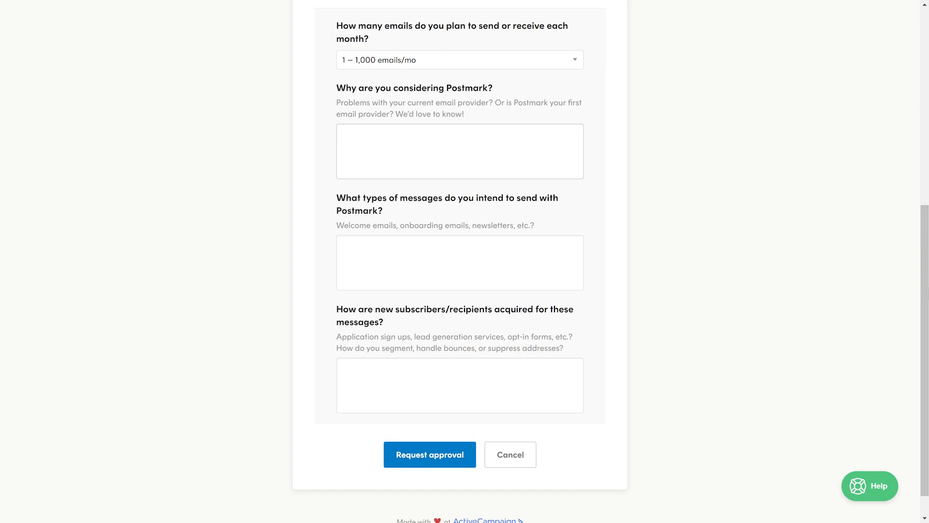
type("Postmar")
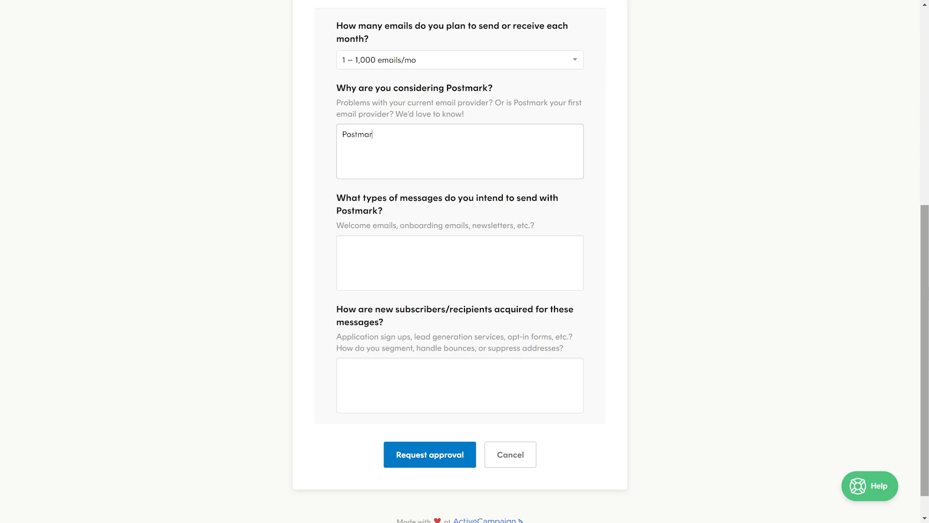
type("k is easy to use and reliable.")
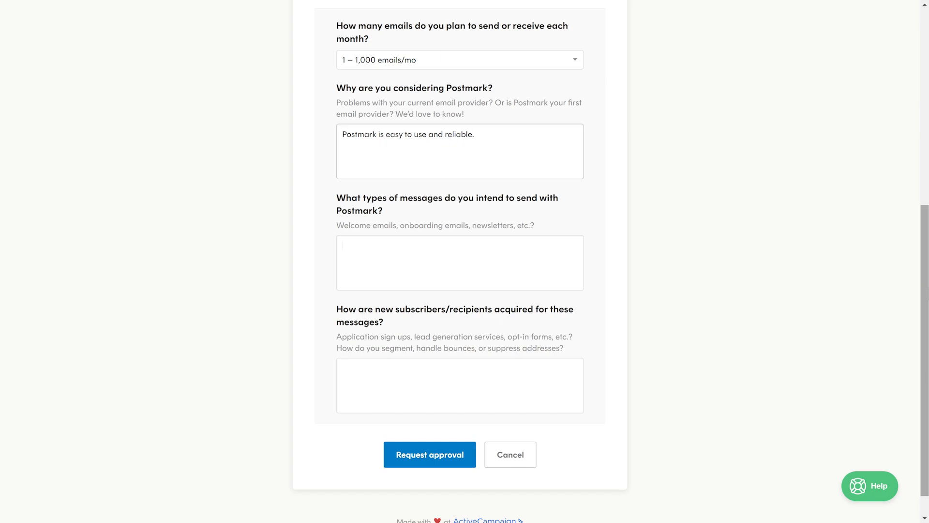
type("Notification emails when a form is s")
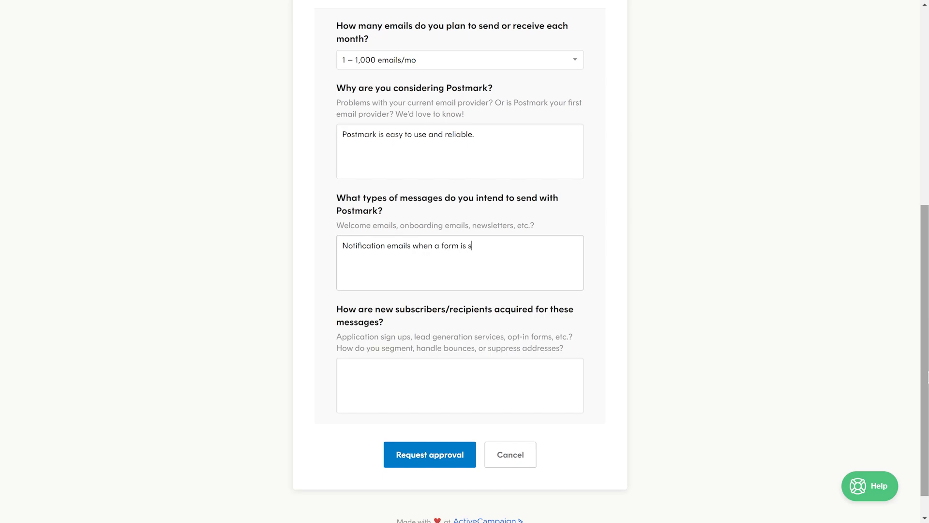
type("ubmitted on my w")
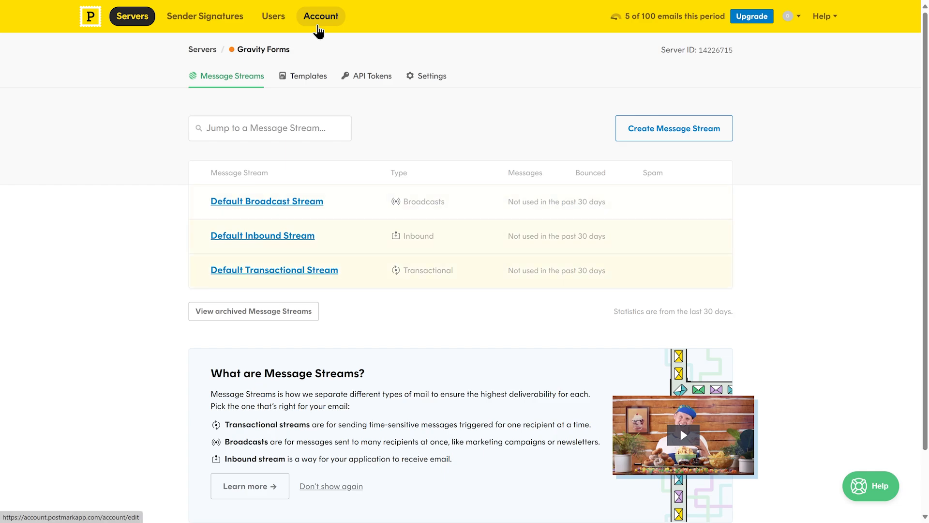
Step: Copy the Postmark account API token from the account overview
left_click(319, 31)
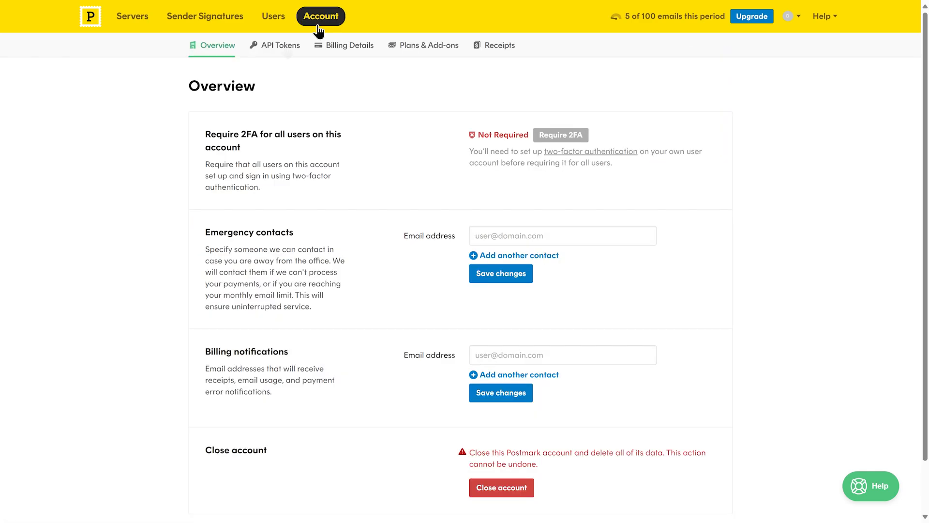
left_click(281, 48)
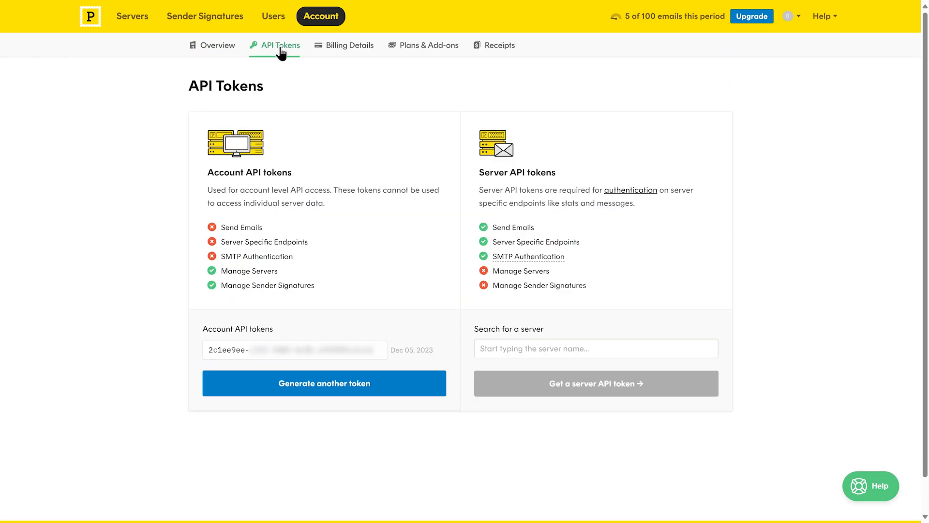
left_click(380, 356)
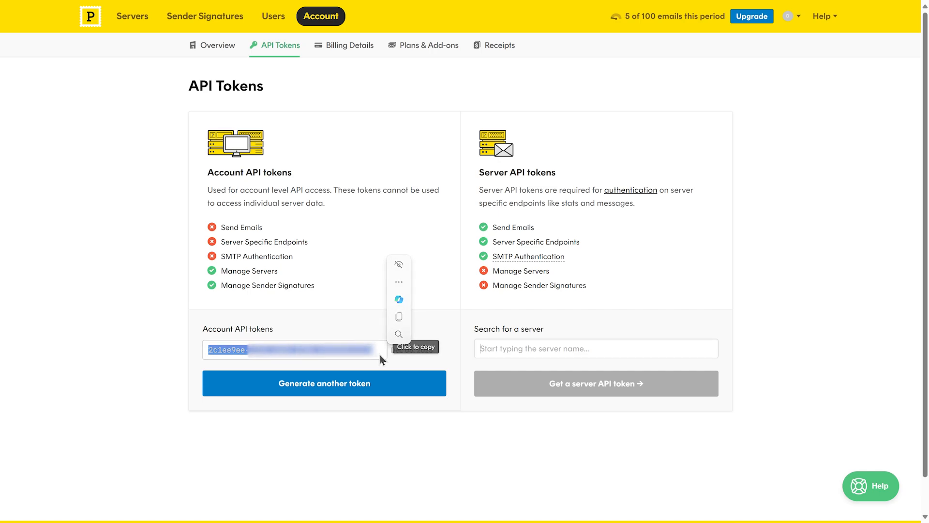
Step: Find the Gravity Forms server by searching 'Gra' and get its server API token
left_click(533, 348)
type("Gra")
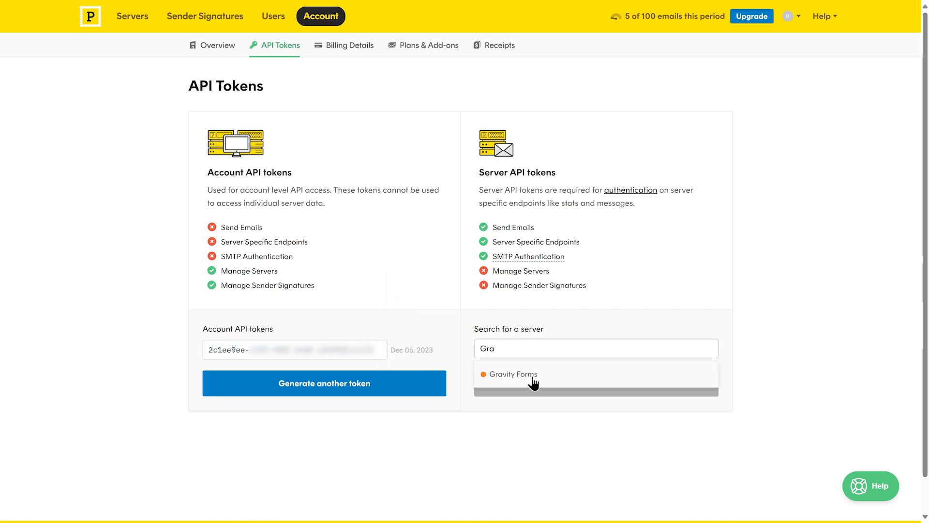
left_click(532, 378)
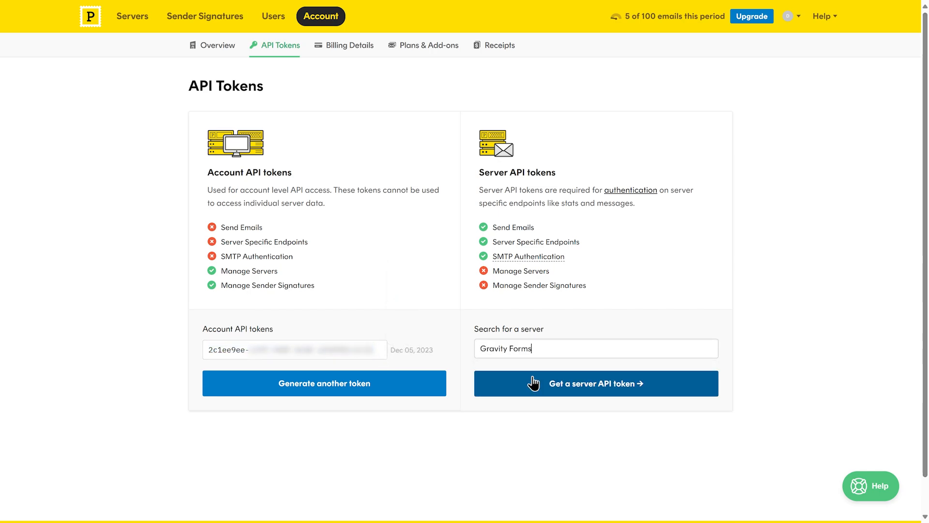
left_click(589, 391)
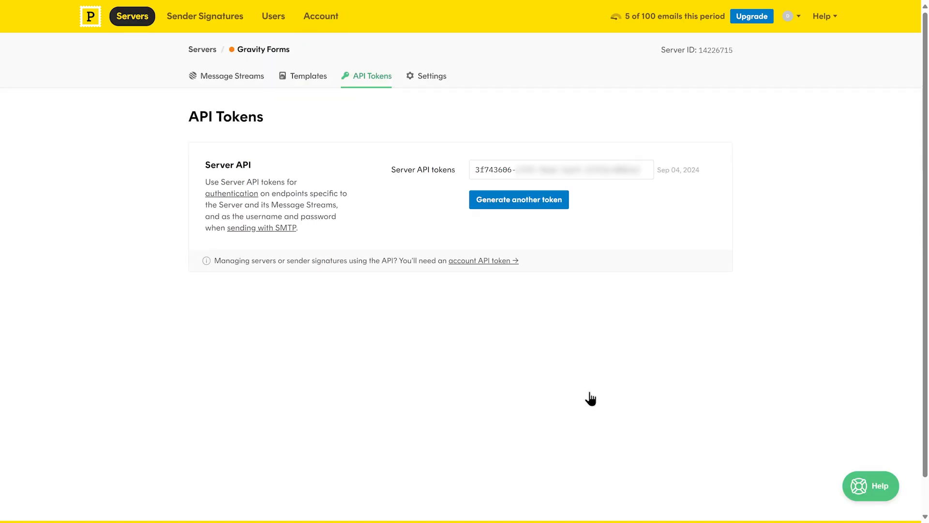
Step: Copy the server token, paste both API tokens into Gravity Forms' Postmark settings, and save
left_click(646, 178)
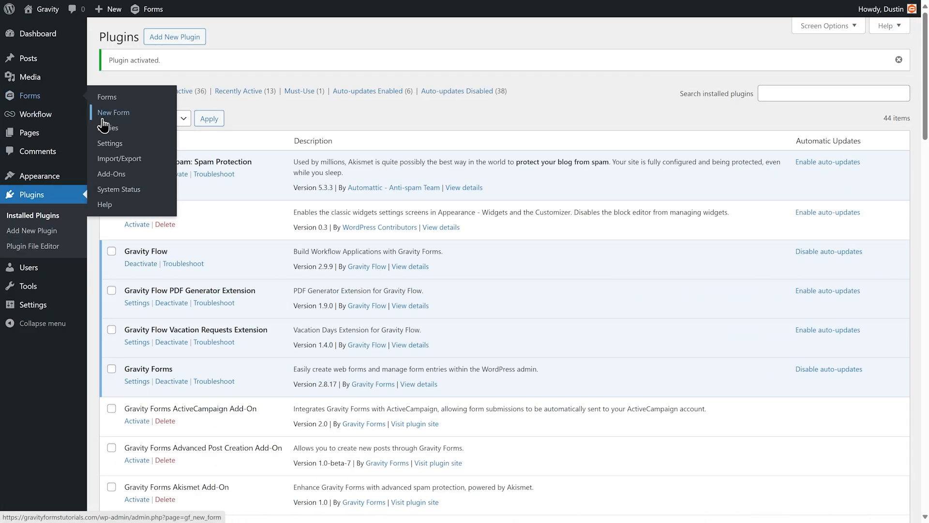
left_click(110, 144)
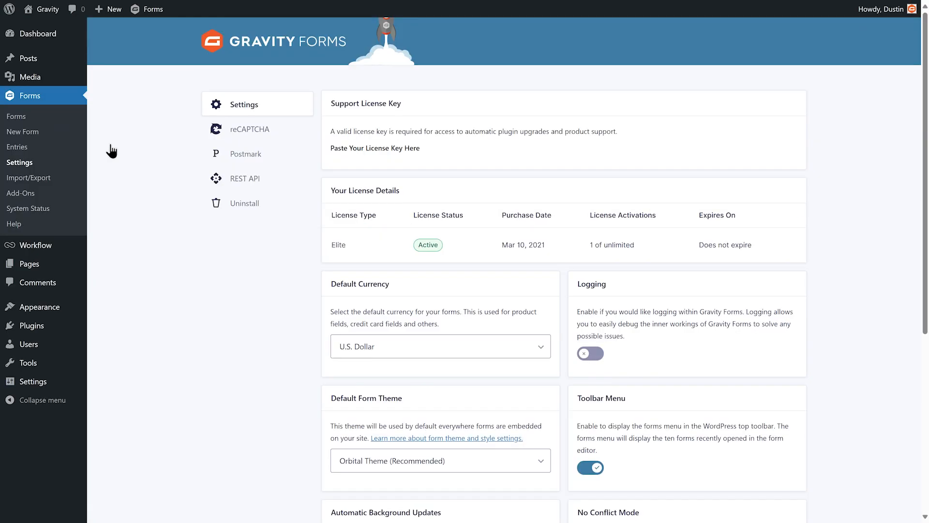
left_click(228, 153)
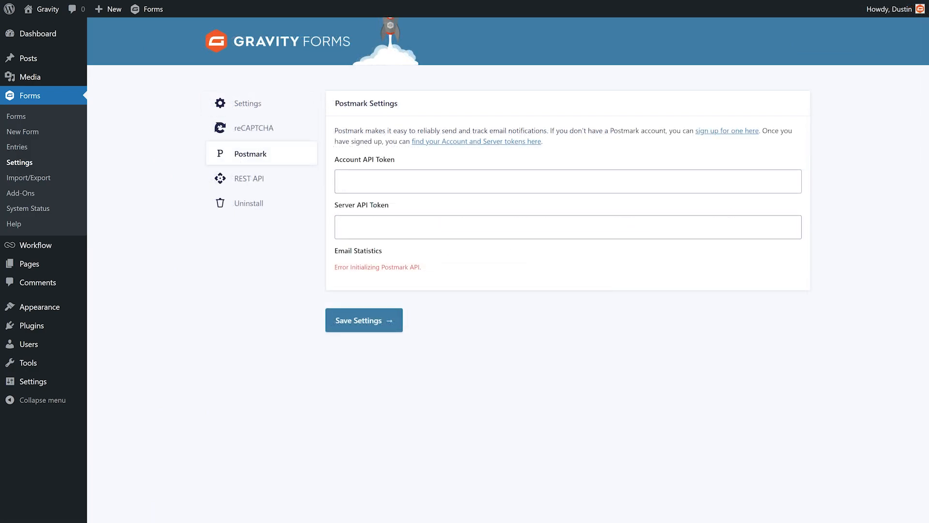
key("Tab")
key("ctrl+v")
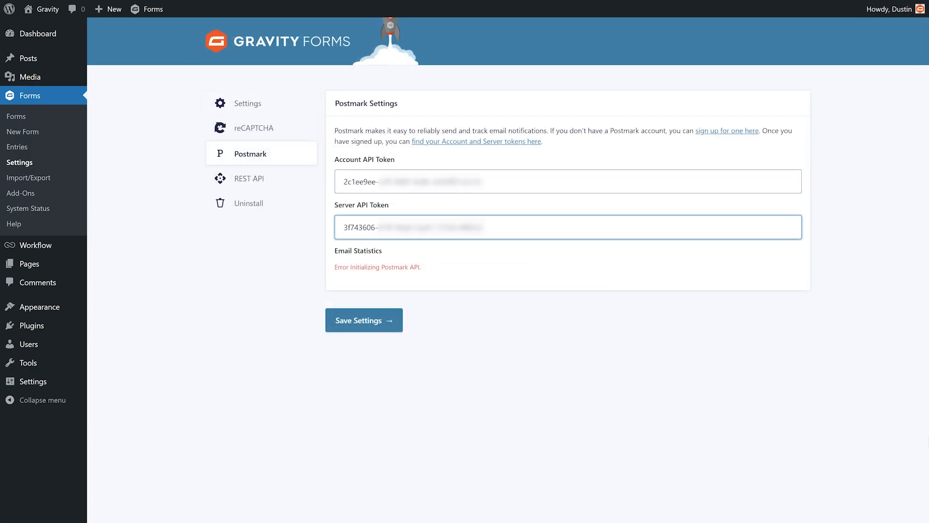
left_click(361, 331)
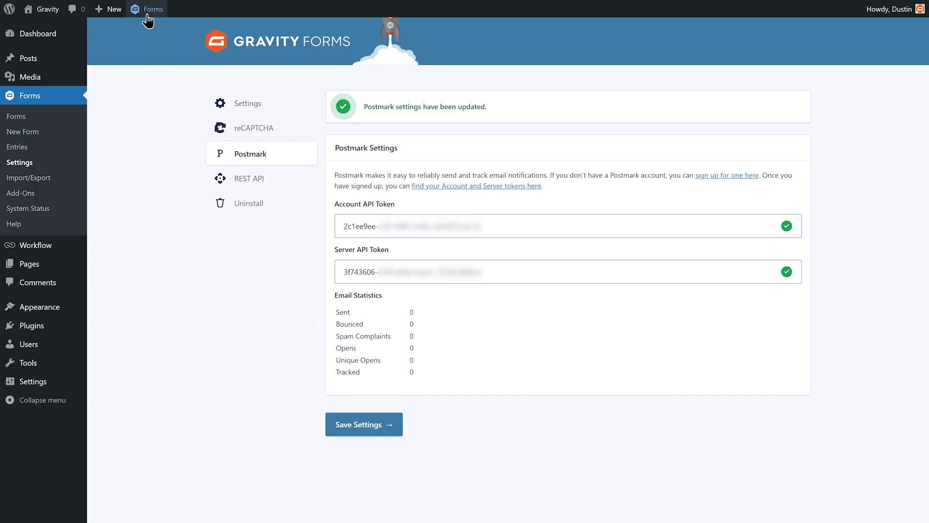
mouse_move(148, 20)
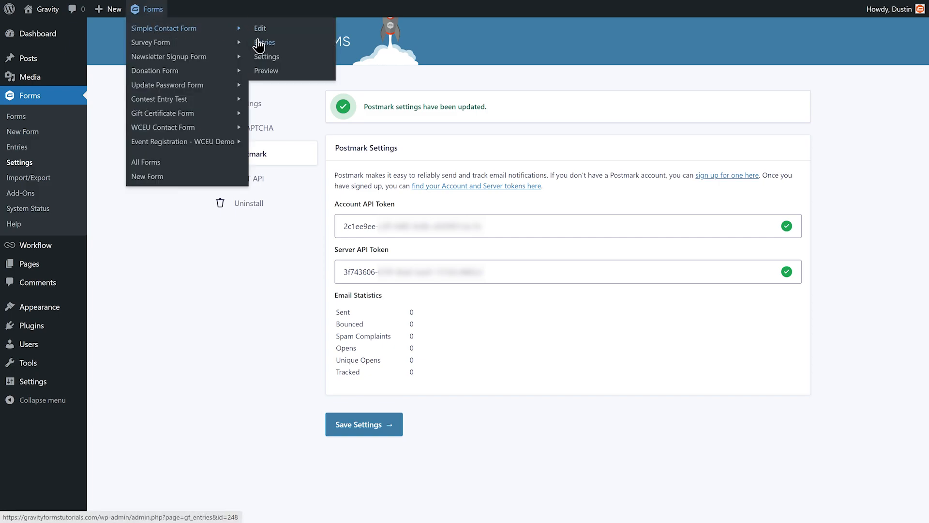
Step: Switch the Simple Contact Form's User Notification to Postmark, keep the existing From Email, and update it
left_click(261, 58)
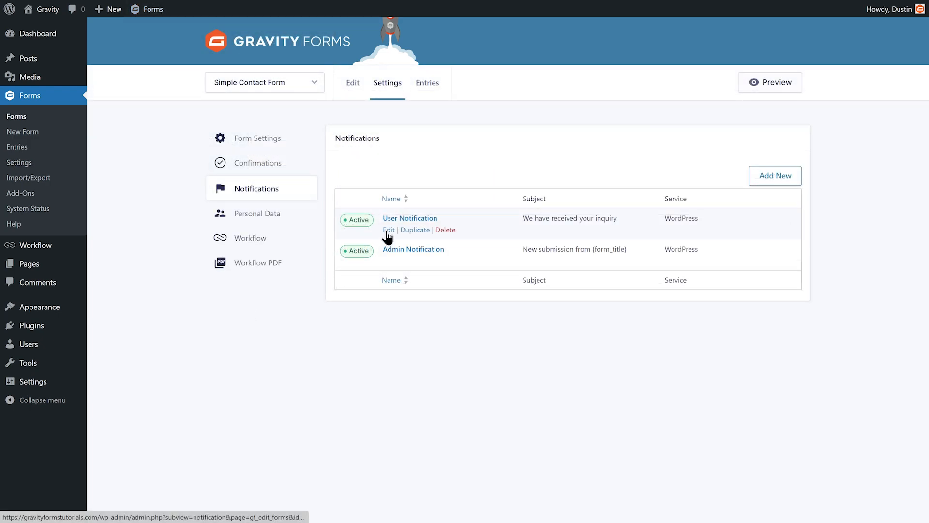
left_click(389, 231)
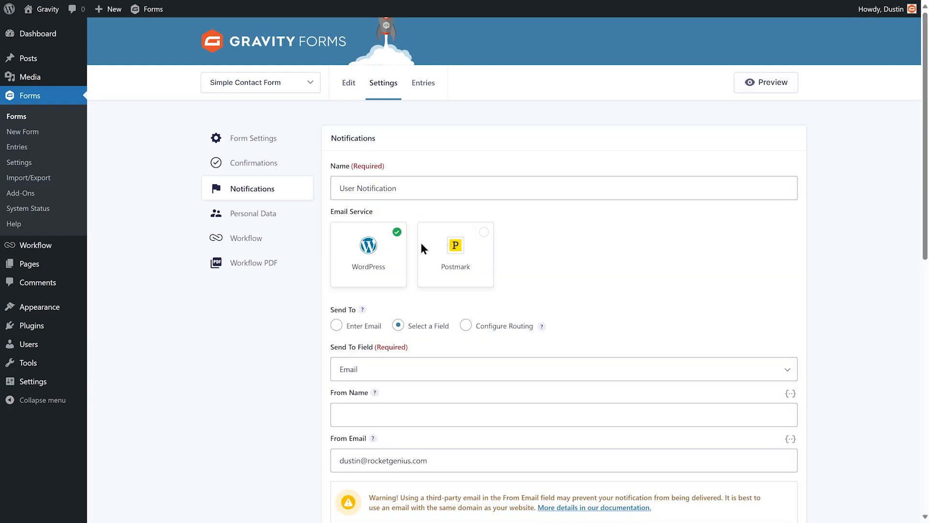
left_click(483, 234)
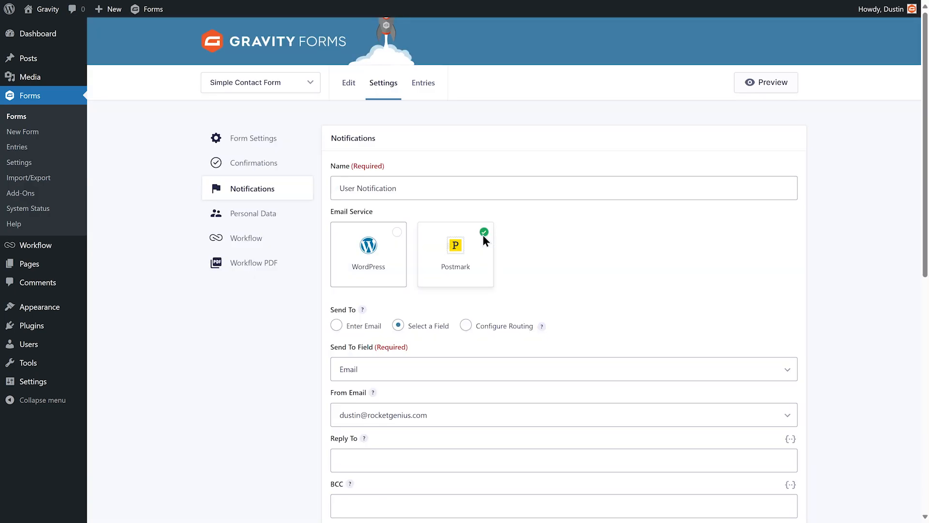
left_click(793, 420)
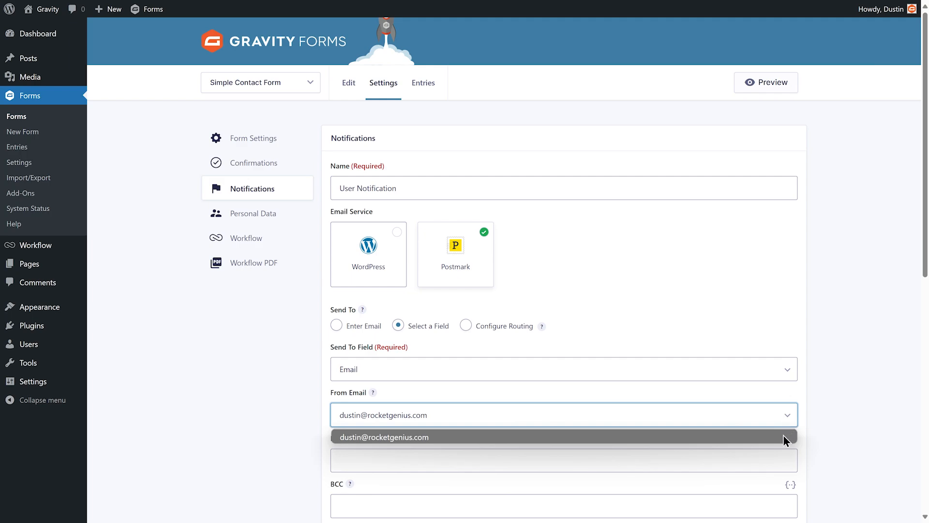
left_click(784, 437)
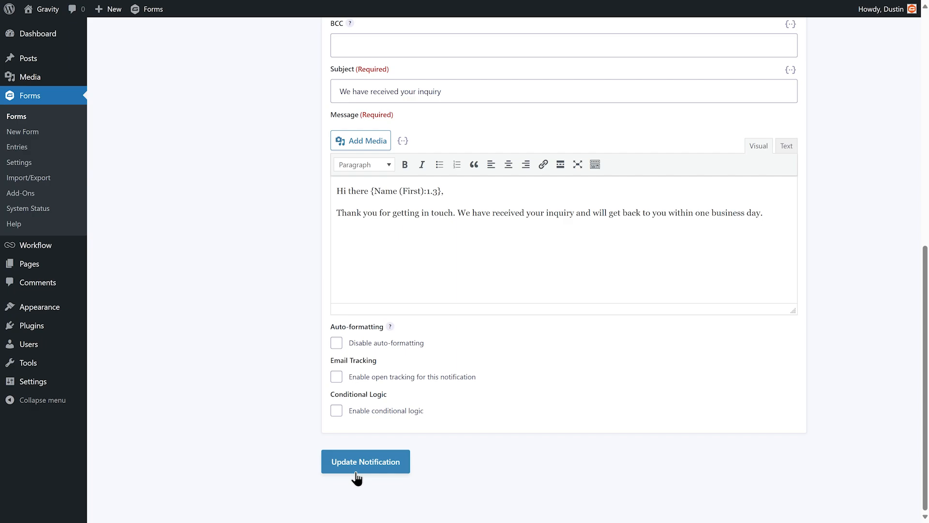
left_click(357, 473)
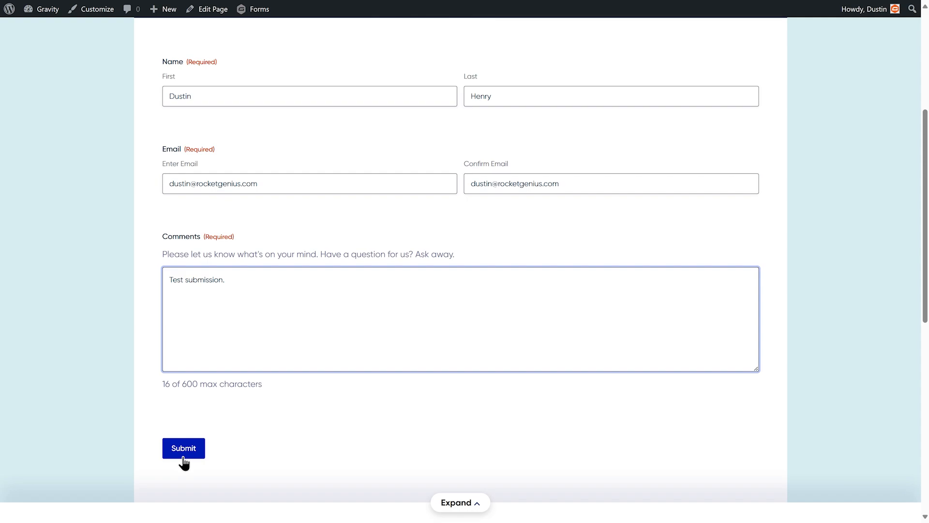
Step: Submit the filled-in test entry on the front-end contact form
left_click(183, 455)
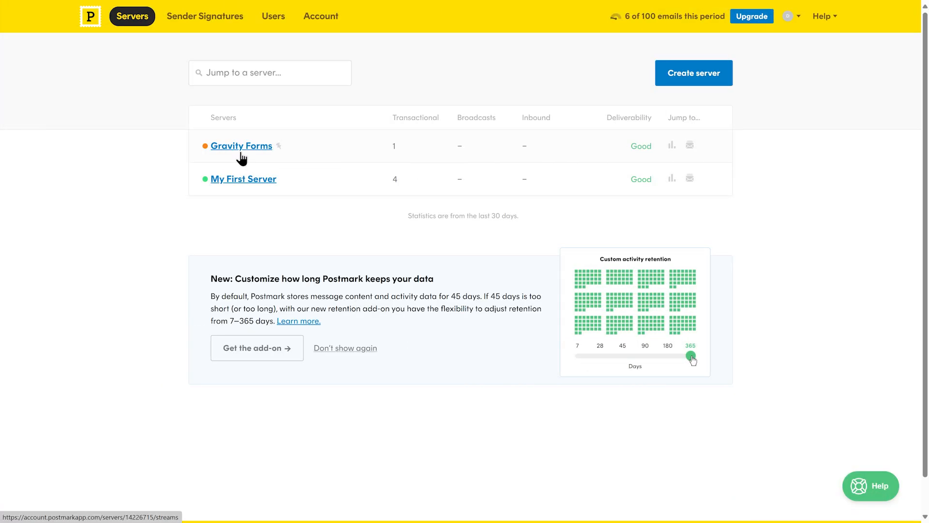
Step: In the Gravity Forms server's Default Transactional Stream activity, open the delivered test email's details
left_click(240, 153)
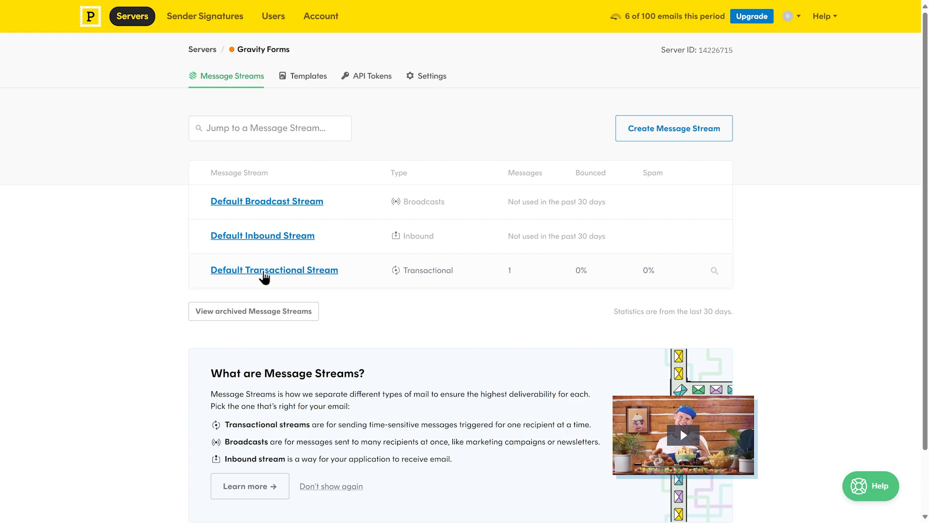
left_click(264, 279)
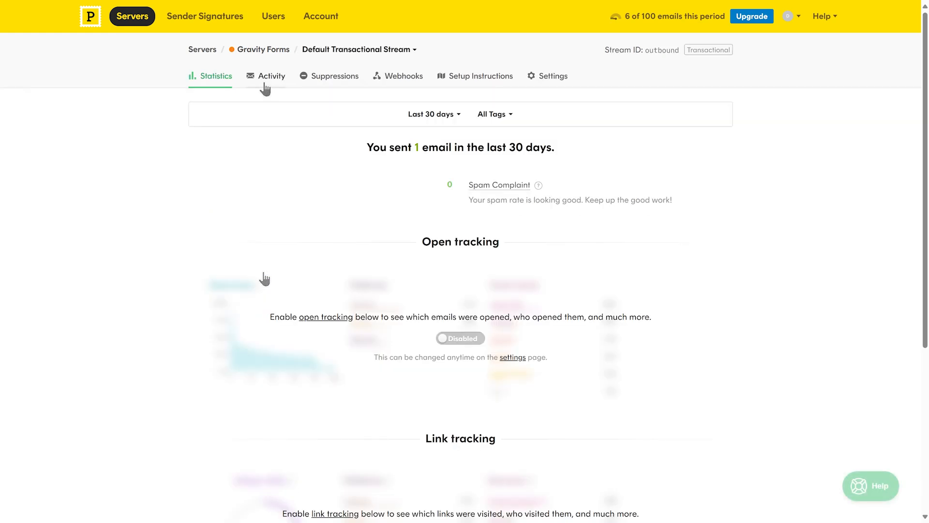
left_click(266, 82)
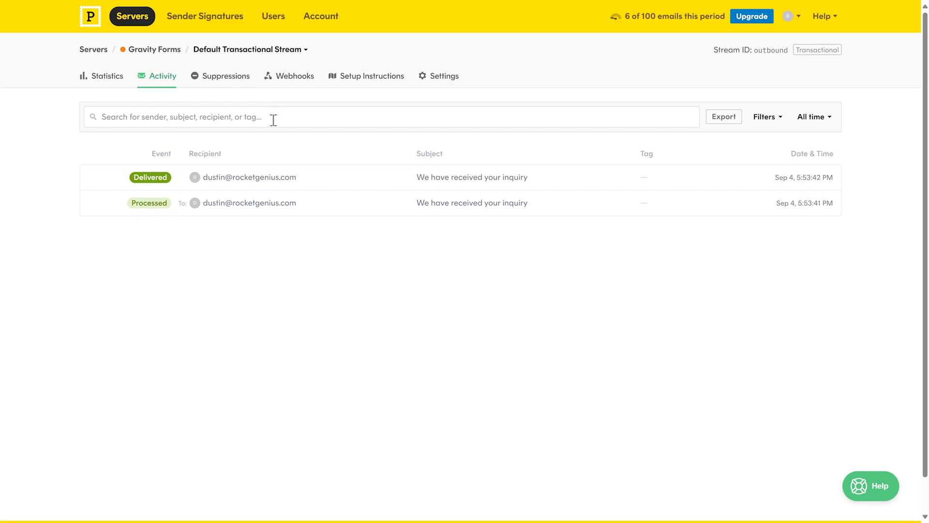
left_click(267, 184)
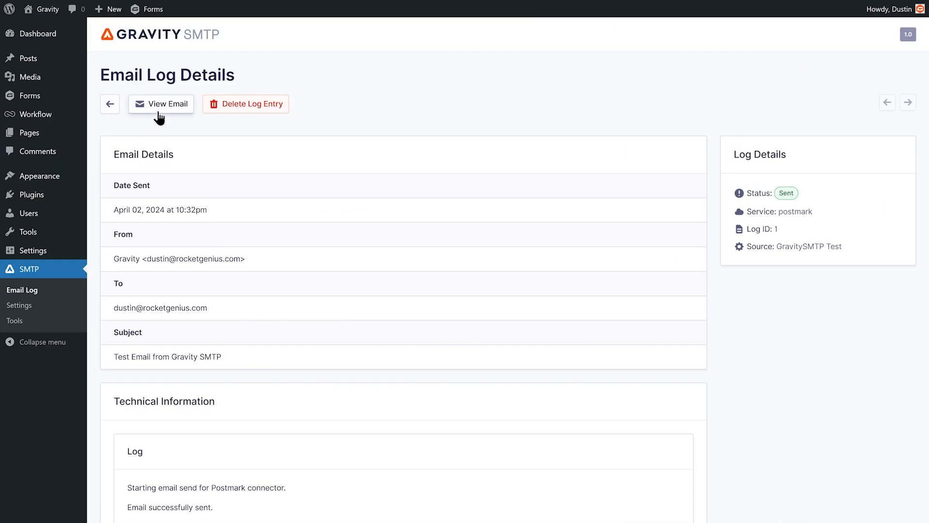
Step: Preview the logged test email, finish the Postmark setup, and set Default From Name 'Gravity' with Force From Name on
left_click(159, 107)
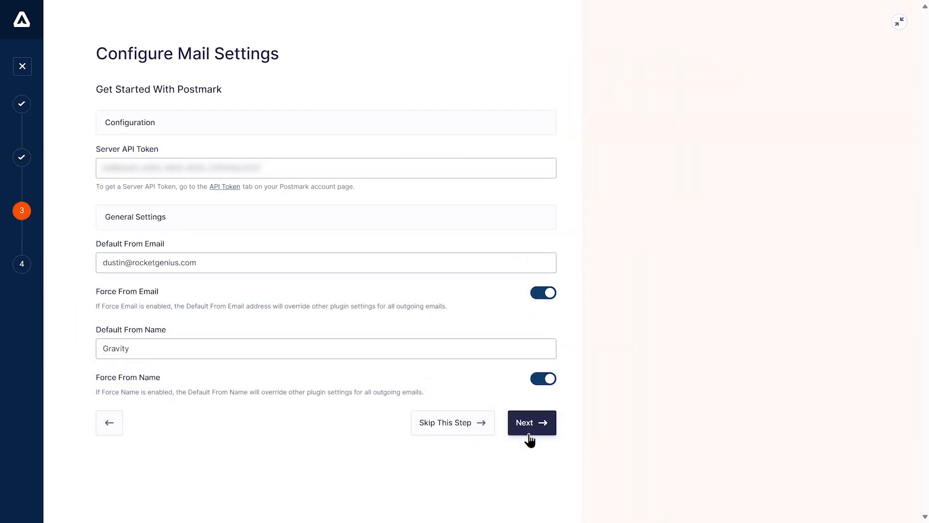
left_click(530, 439)
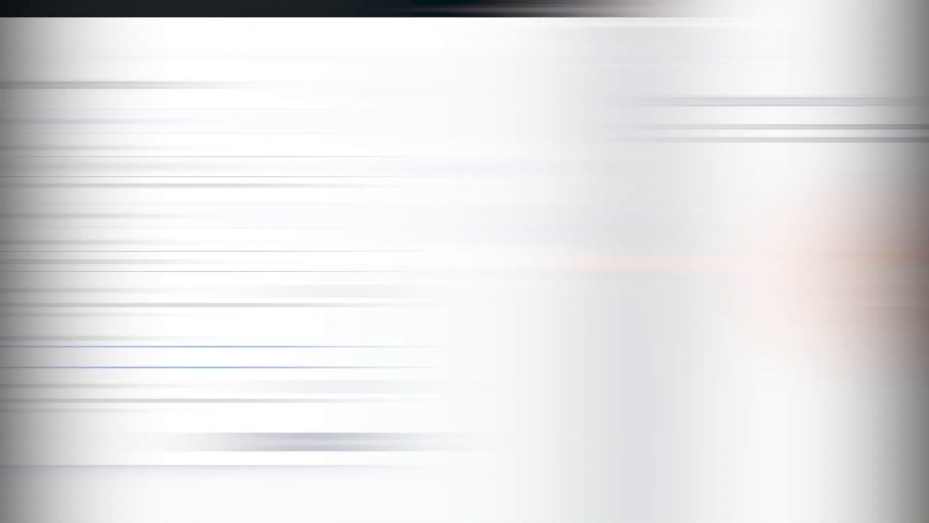
type("Gravity")
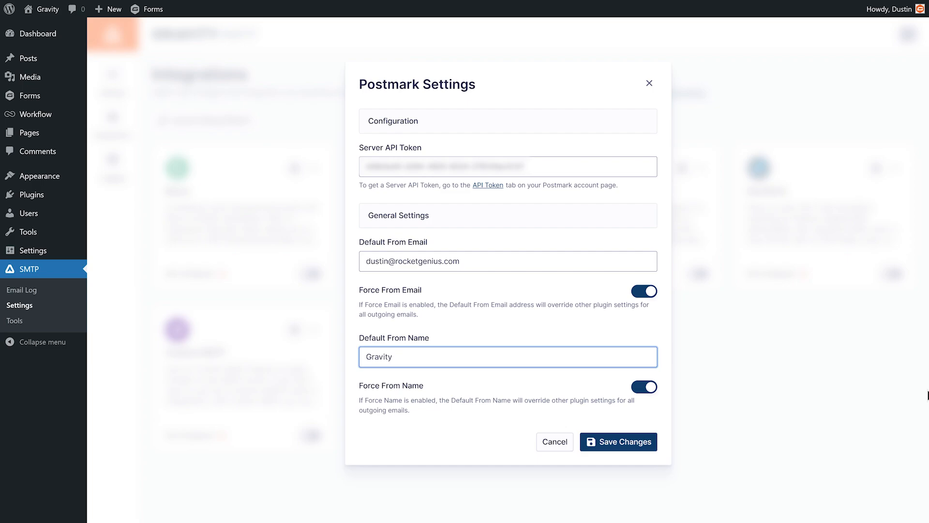
left_click(644, 396)
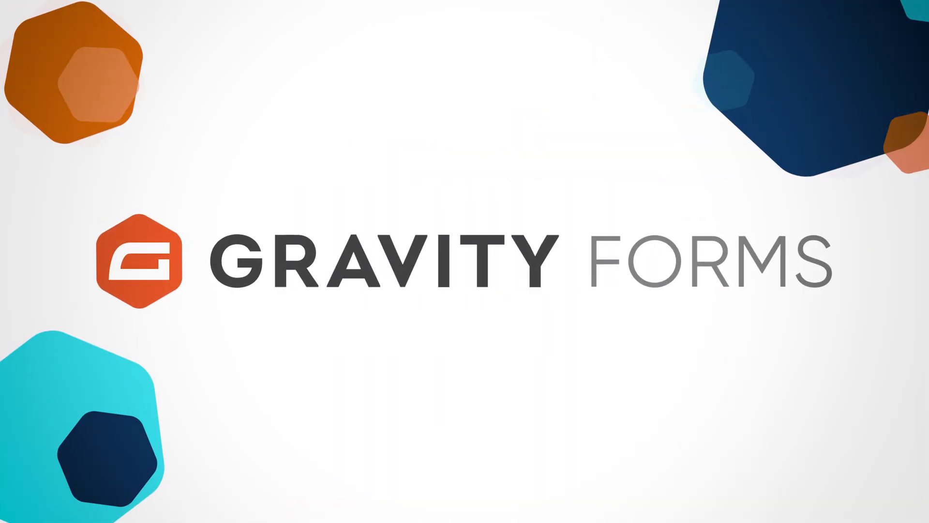